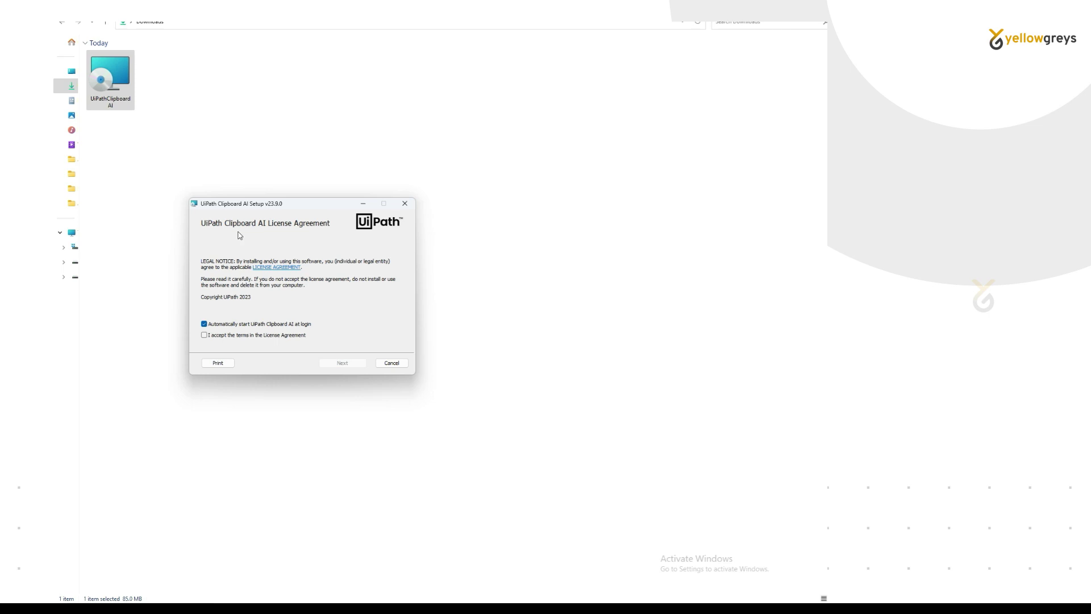
Accept the license agreement, turn off automatic start at login, and start installing UiPath Clipboard AI.
click(205, 338)
click(216, 326)
click(346, 366)
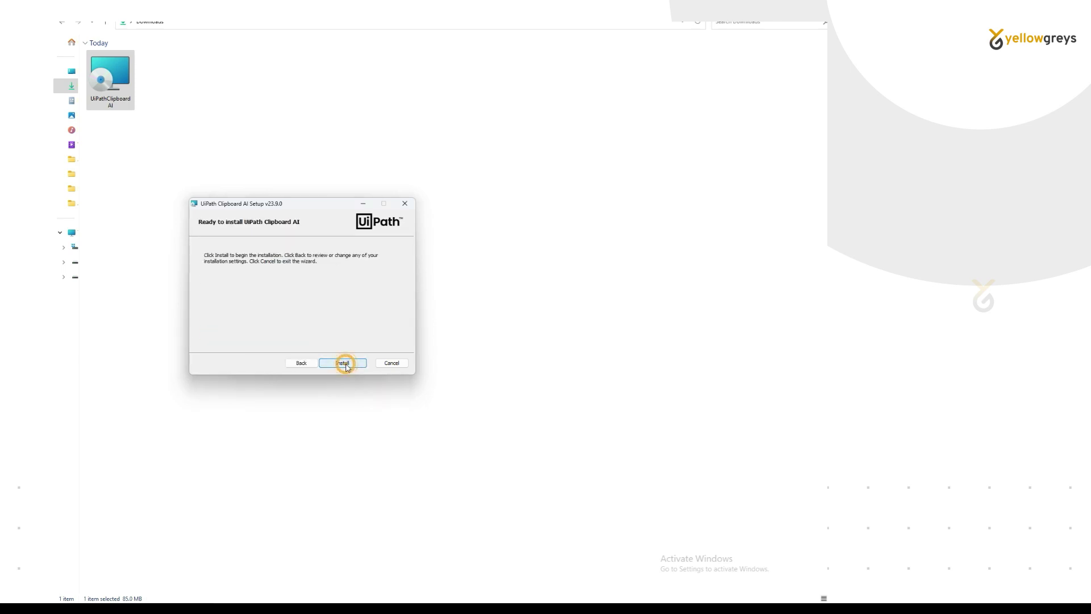
click(346, 363)
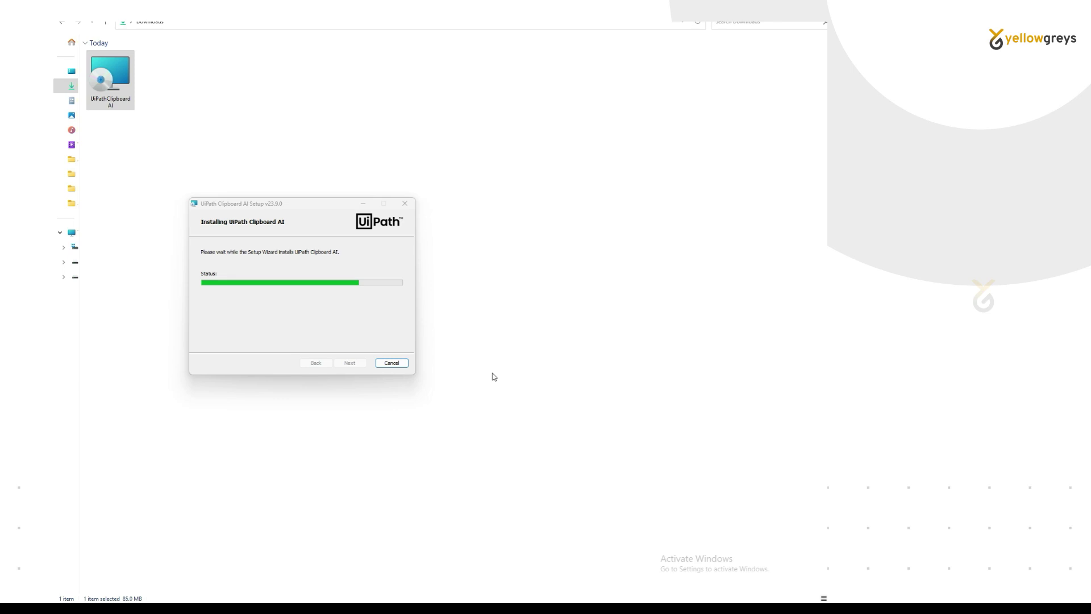
Allow setup to force close all Chrome processes, and finish the wizard with Run Clipboard AI enabled.
drag(590, 293, 631, 294)
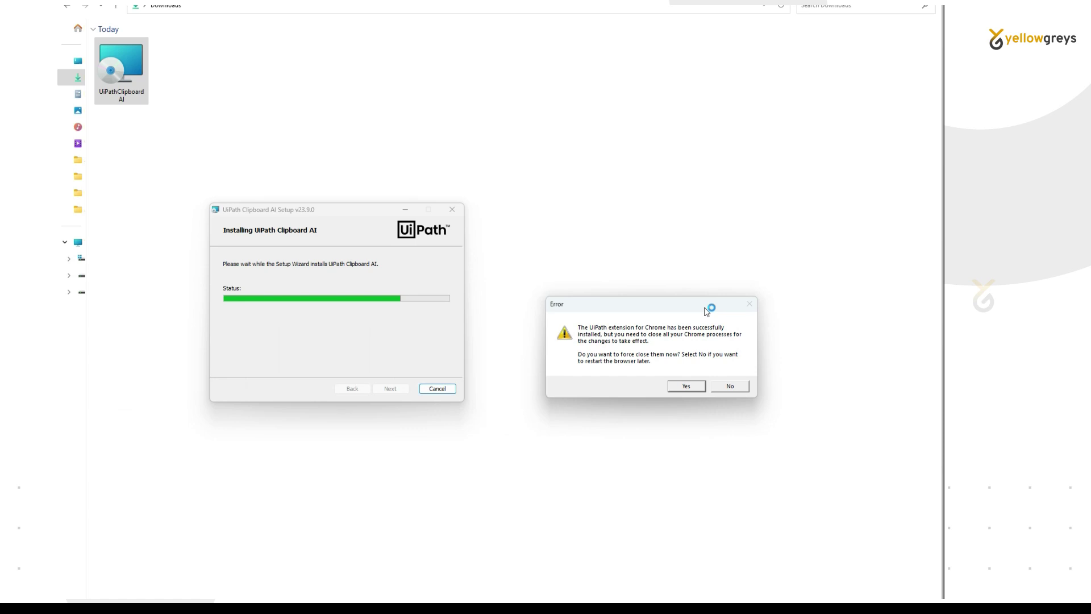
click(687, 387)
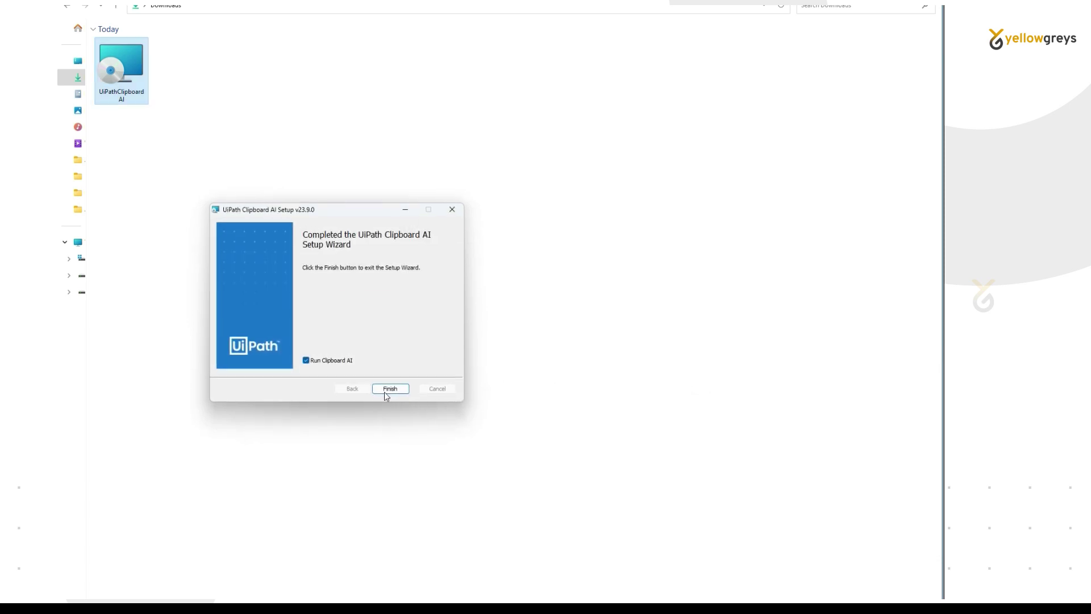
click(391, 389)
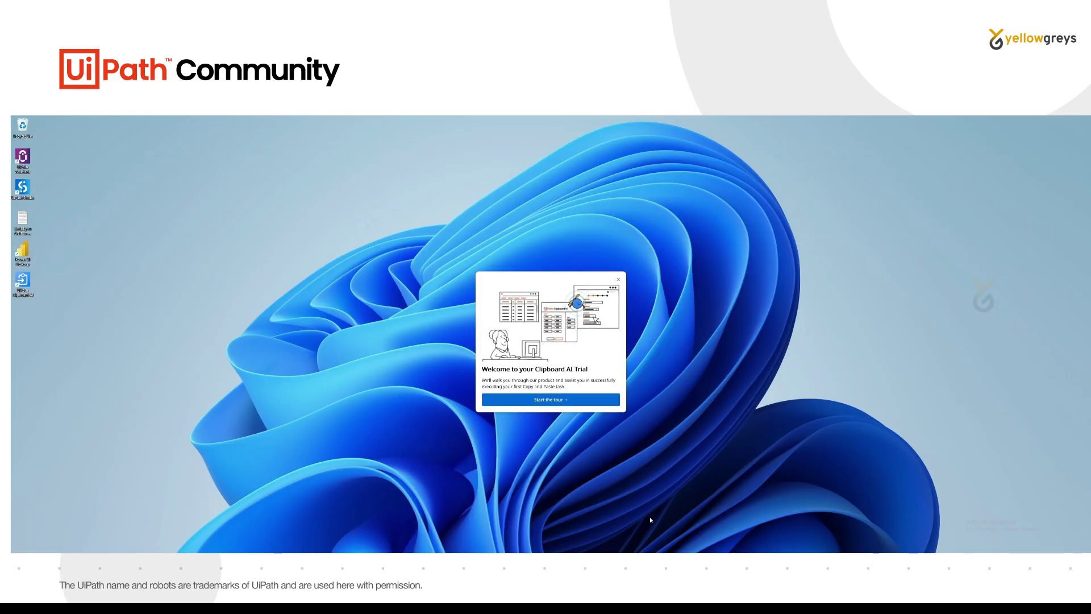
Start the Clipboard AI tour with its example files and copy the data from the receipt image window.
click(547, 400)
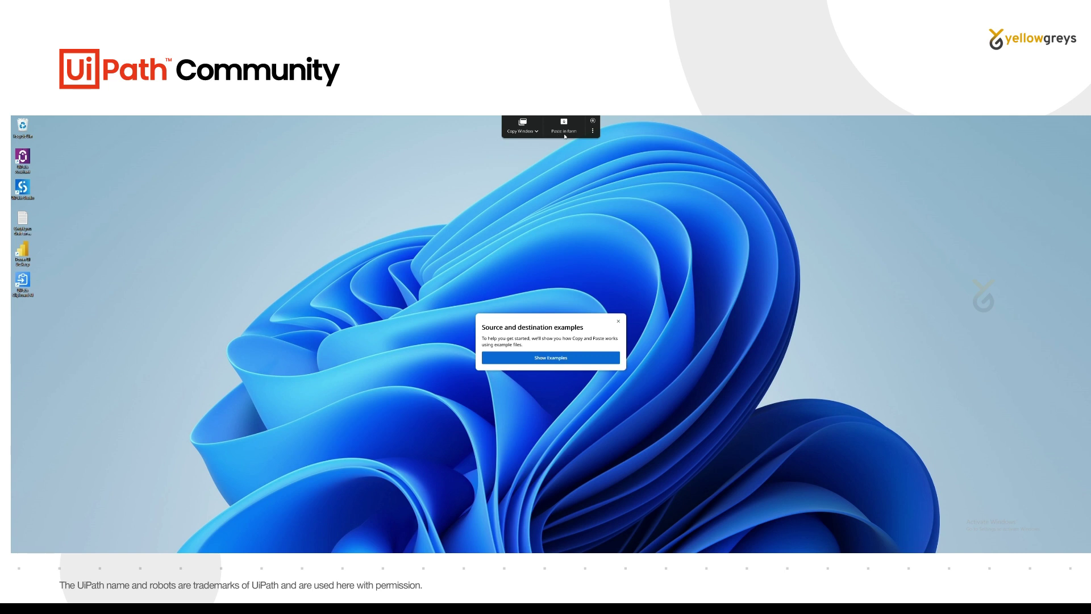
click(556, 360)
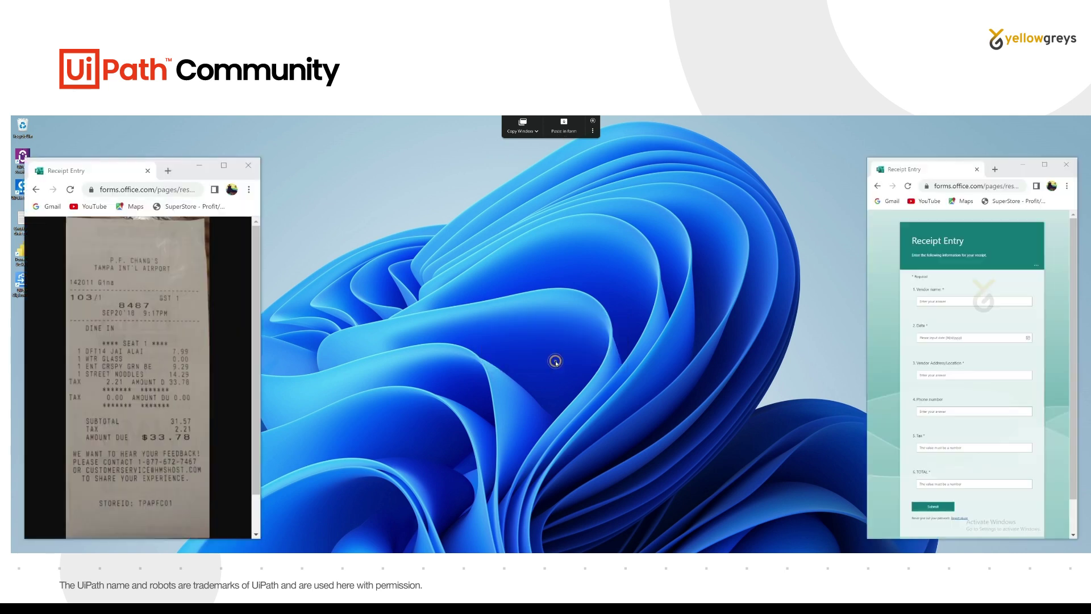
click(176, 166)
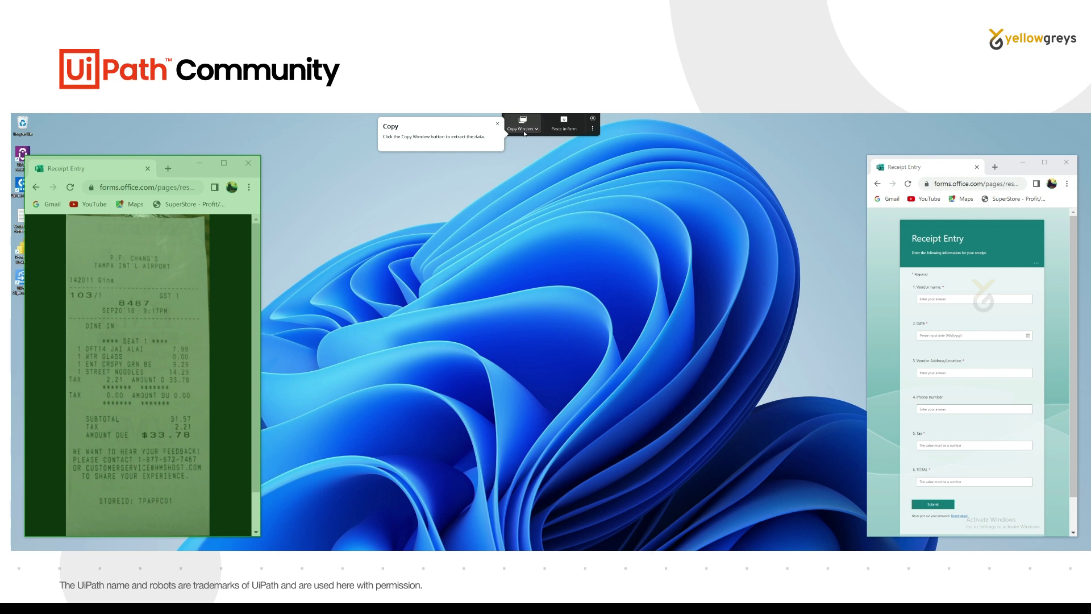
click(523, 128)
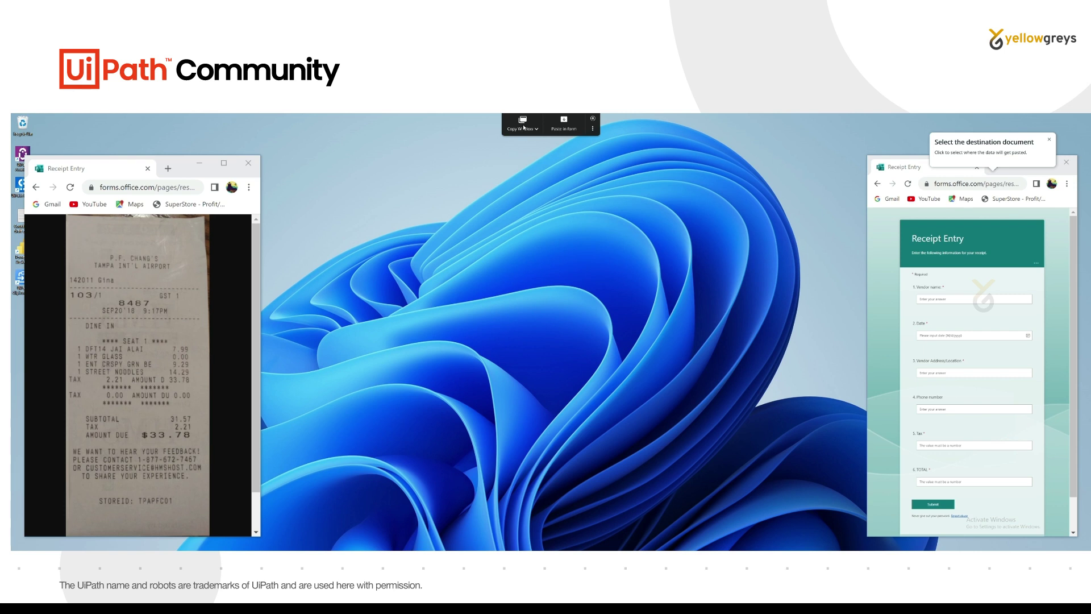
Choose the Receipt Entry form as the destination and paste the matched receipt data into it.
click(941, 222)
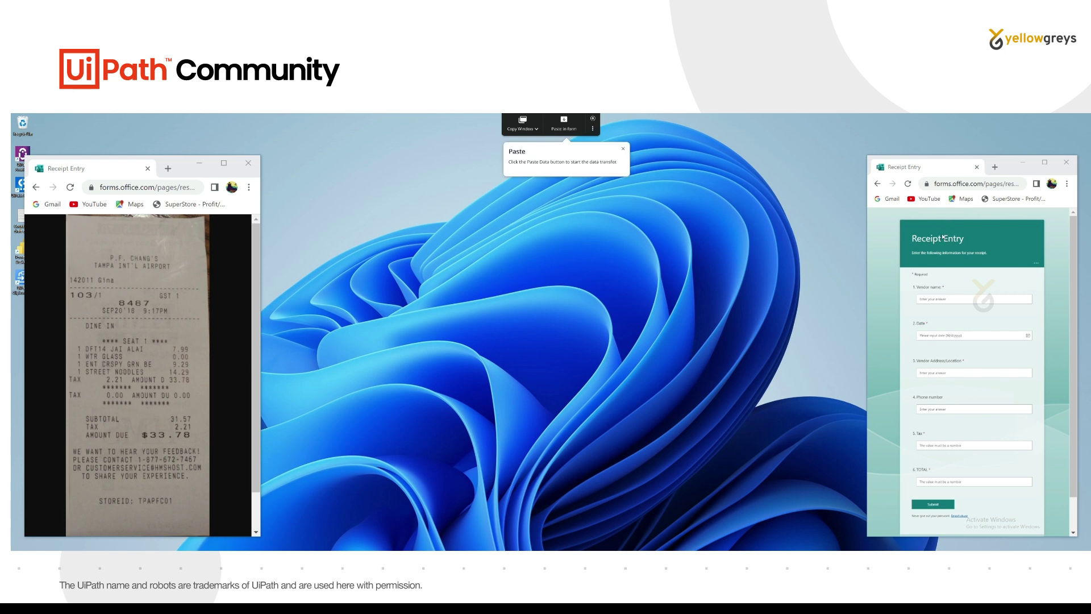
click(570, 123)
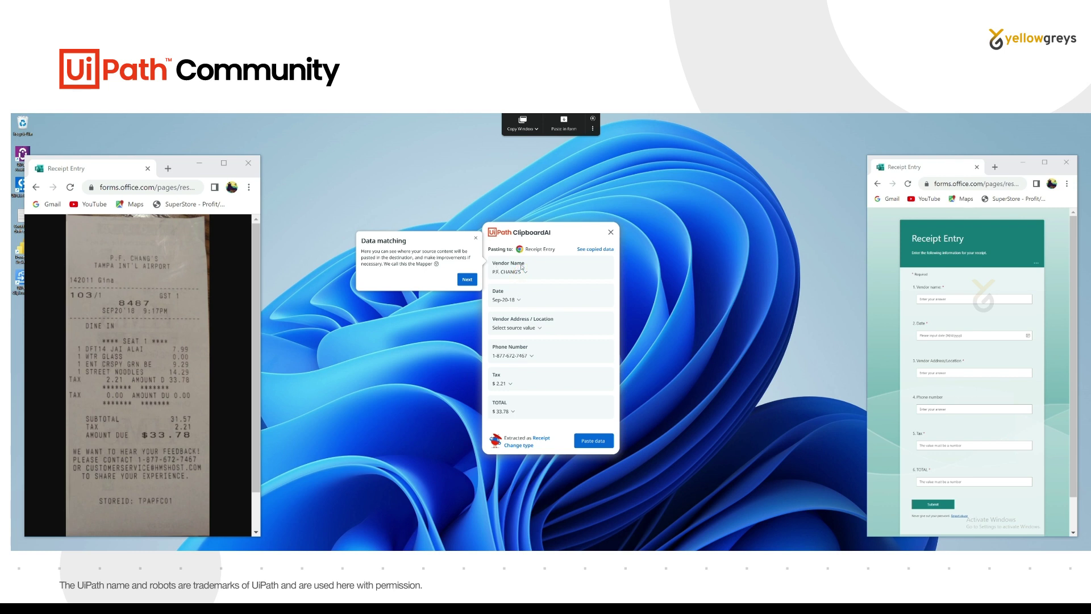
click(468, 279)
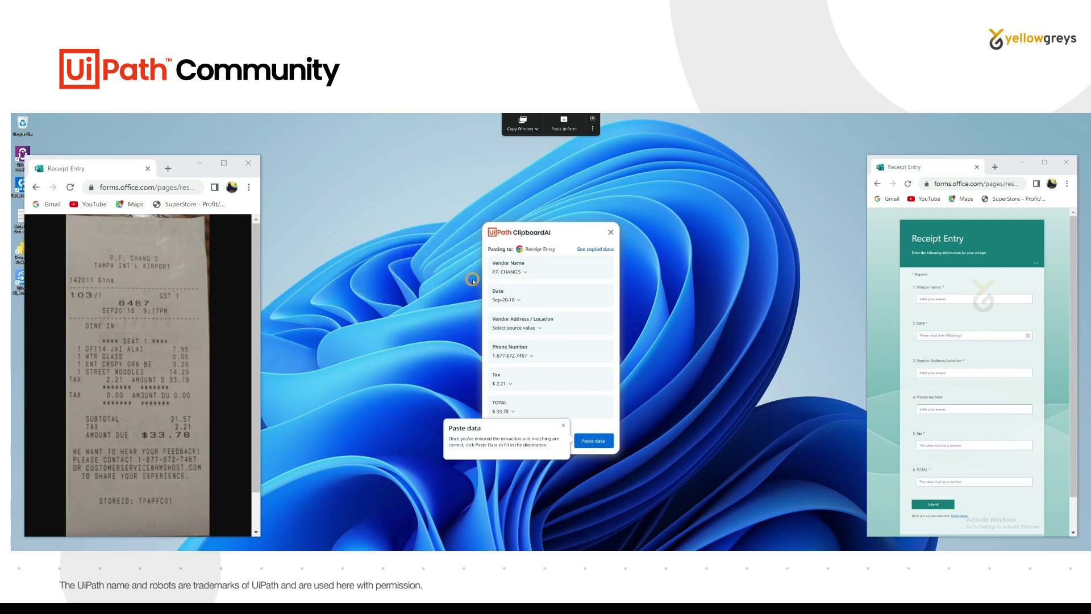
click(594, 441)
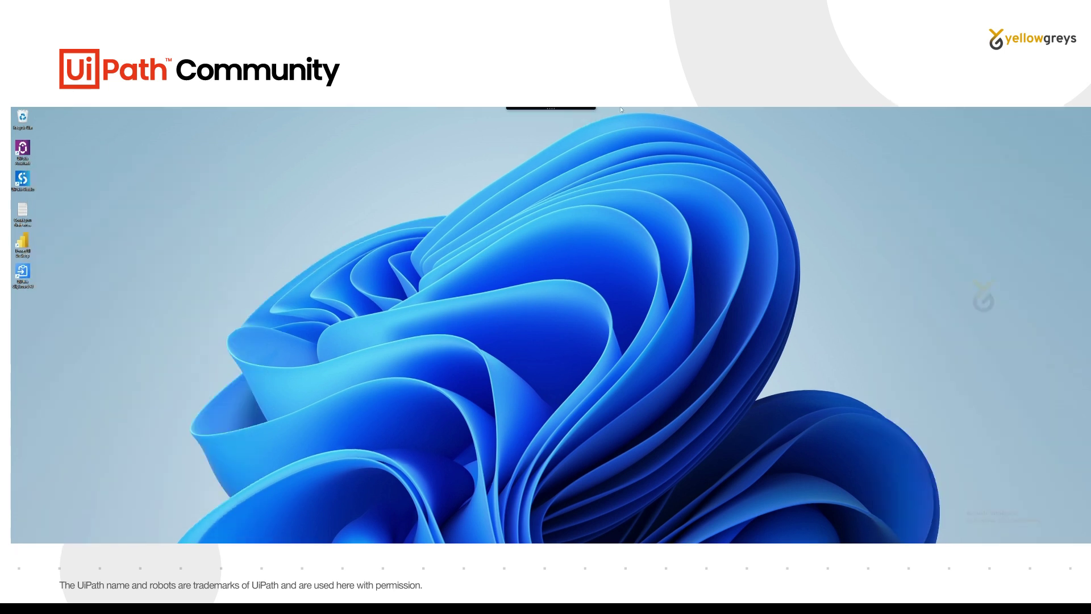
Open the Clipboard AI settings and examine the profile and license details, general preferences and keyboard shortcuts.
mouse_move(564, 112)
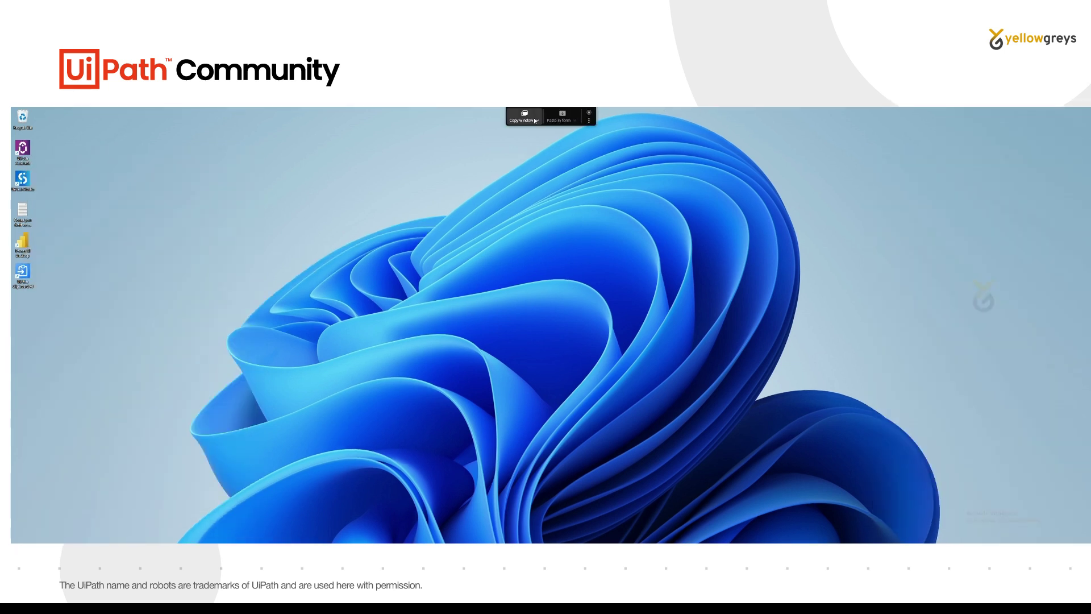
click(589, 121)
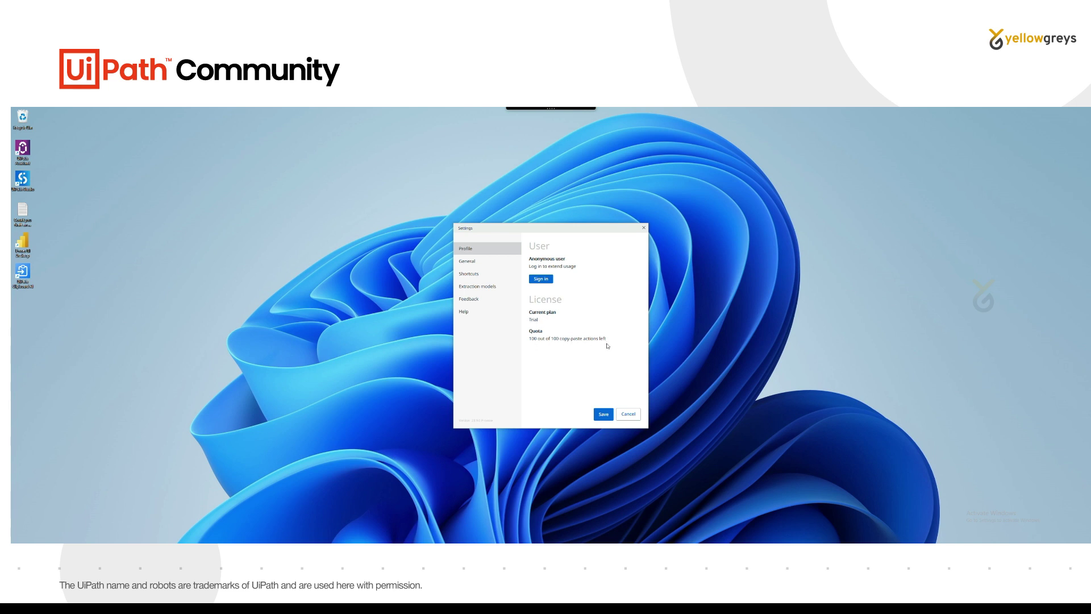
click(485, 262)
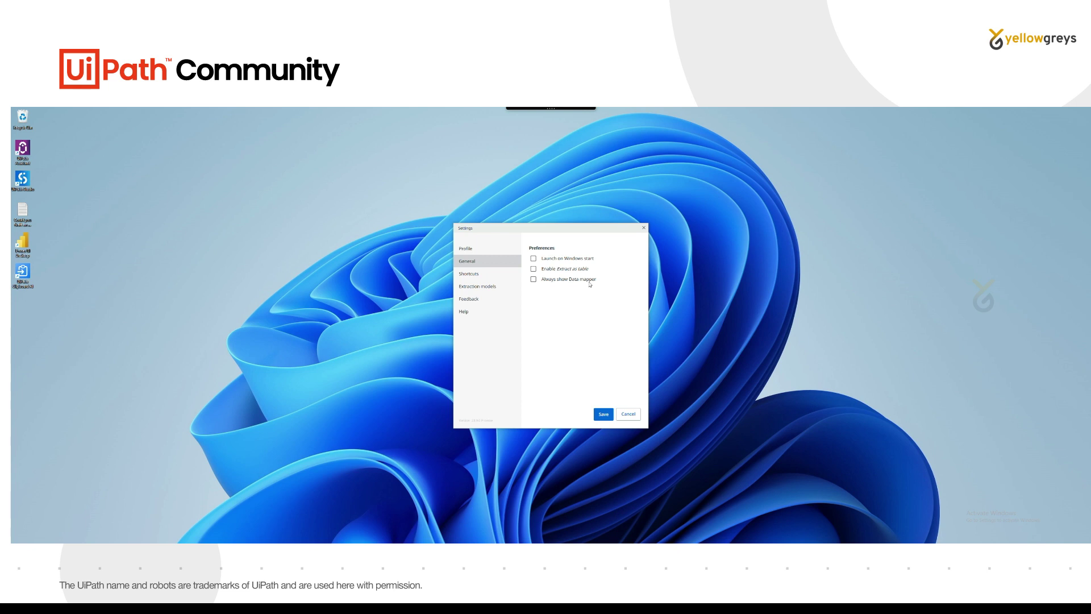
mouse_move(589, 284)
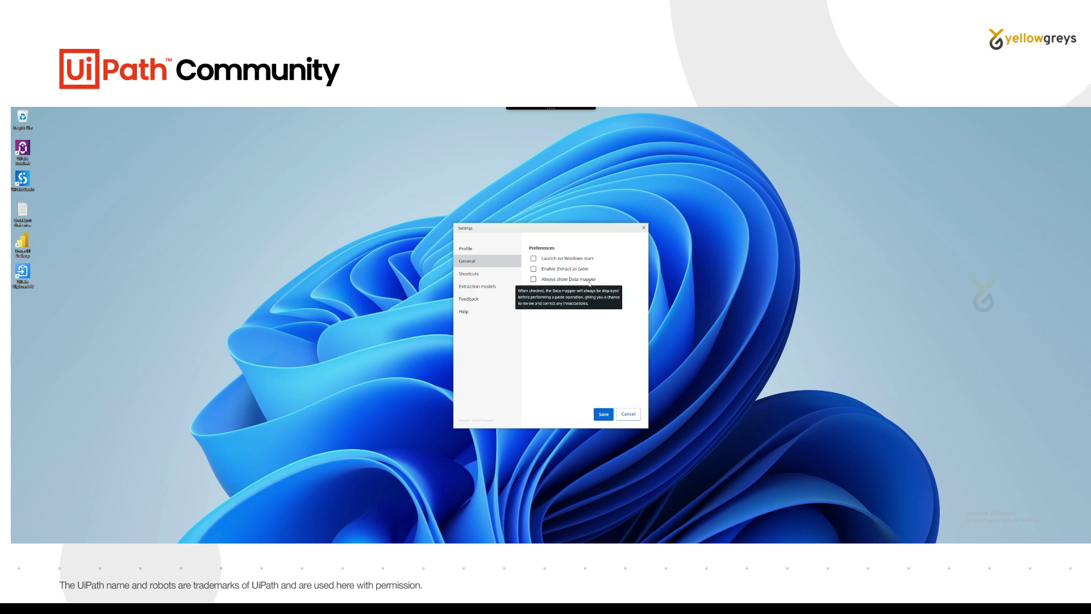
click(476, 275)
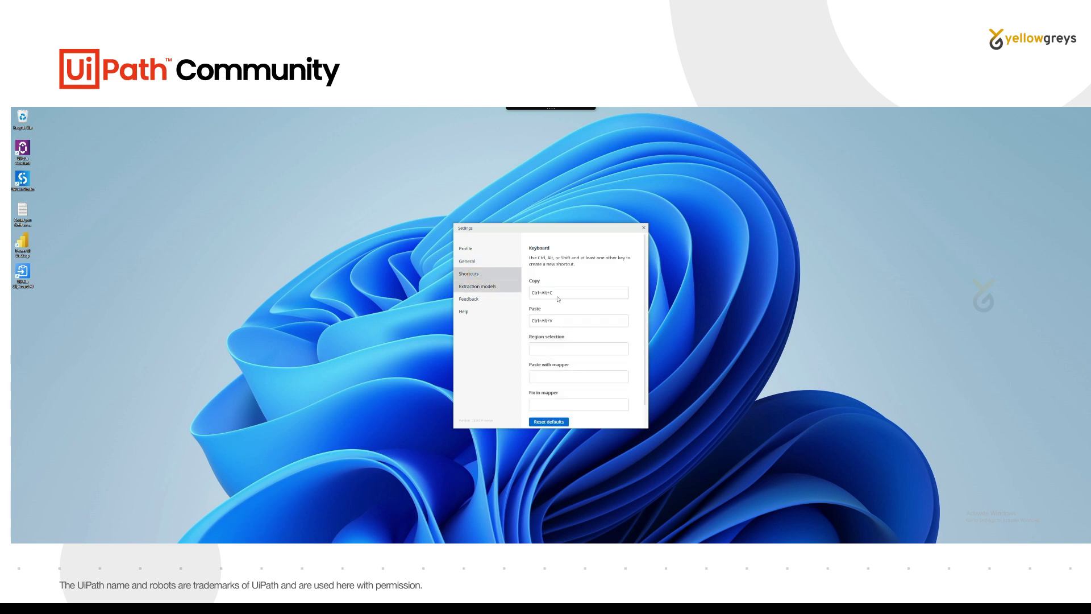
scroll(561, 300, up, 1)
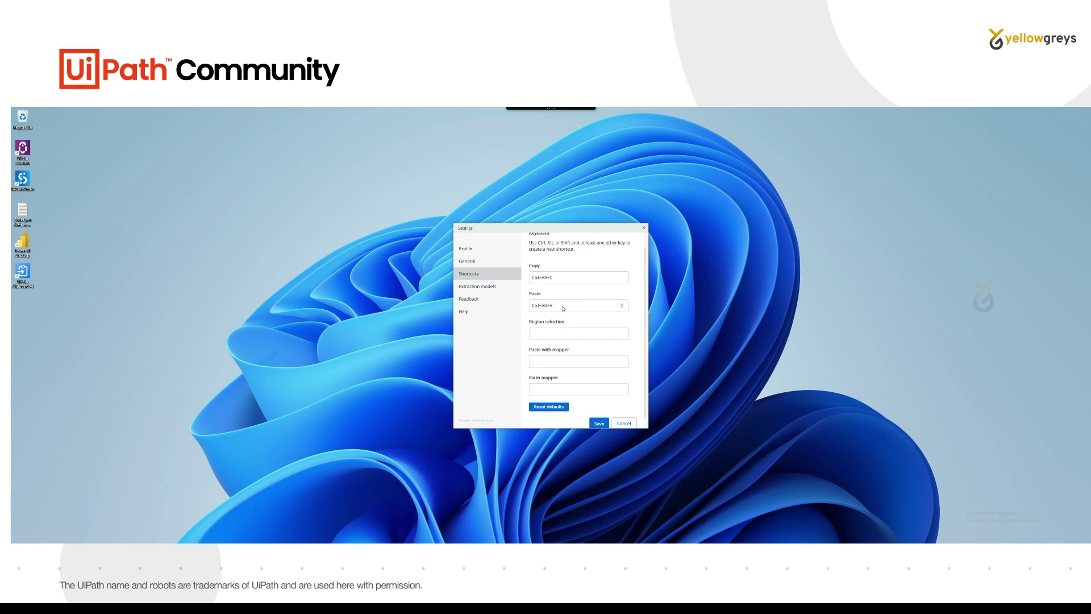
scroll(586, 333, down, 1)
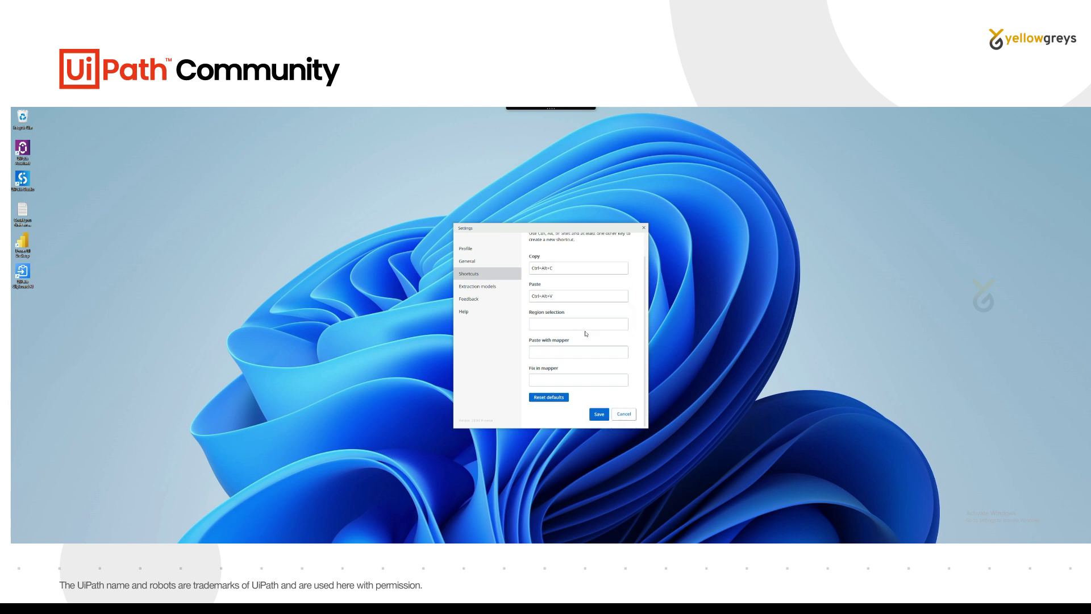
scroll(574, 372, up, 2)
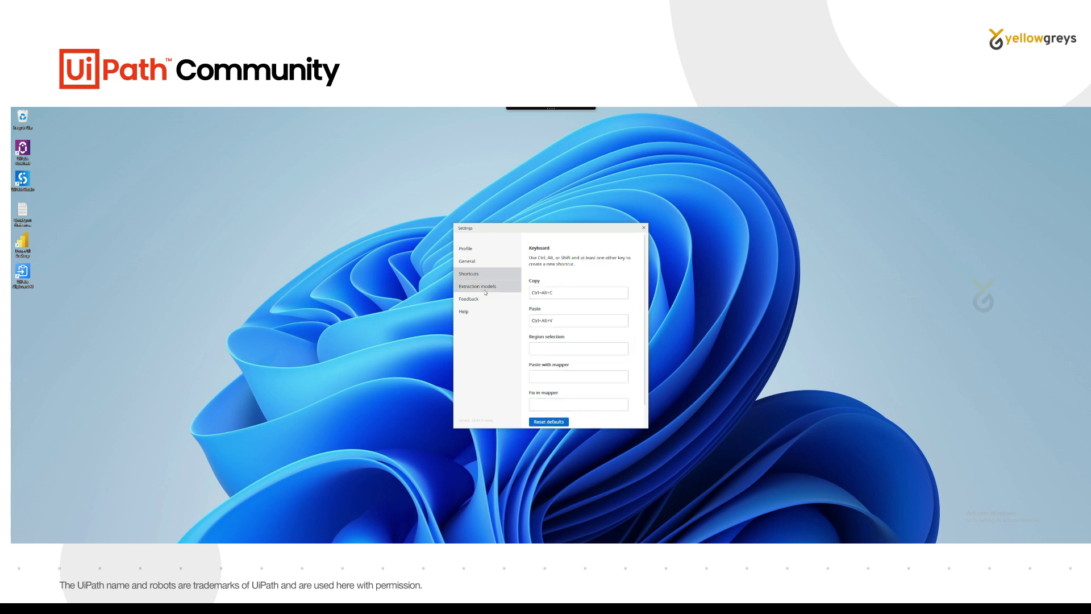
Examine the document types offered for a new extraction model, the feedback form and the help options.
click(485, 291)
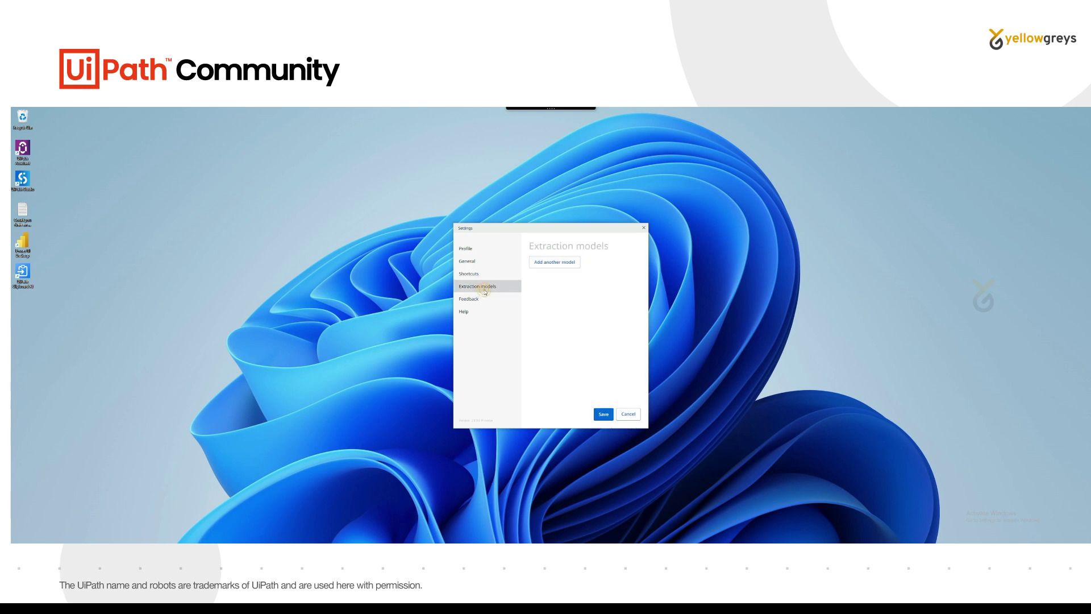
click(555, 264)
click(574, 274)
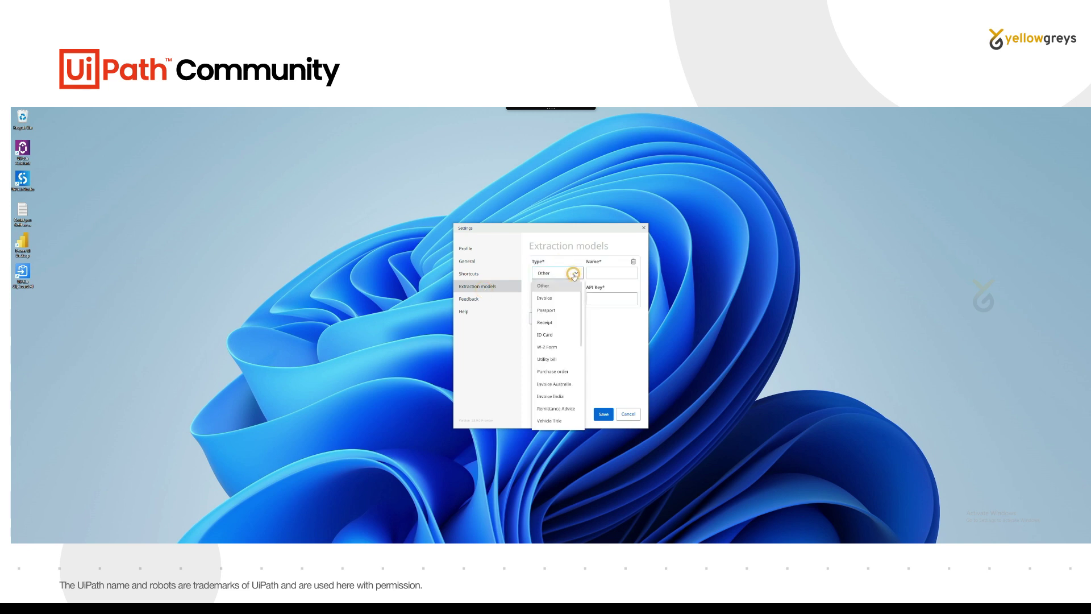
click(503, 299)
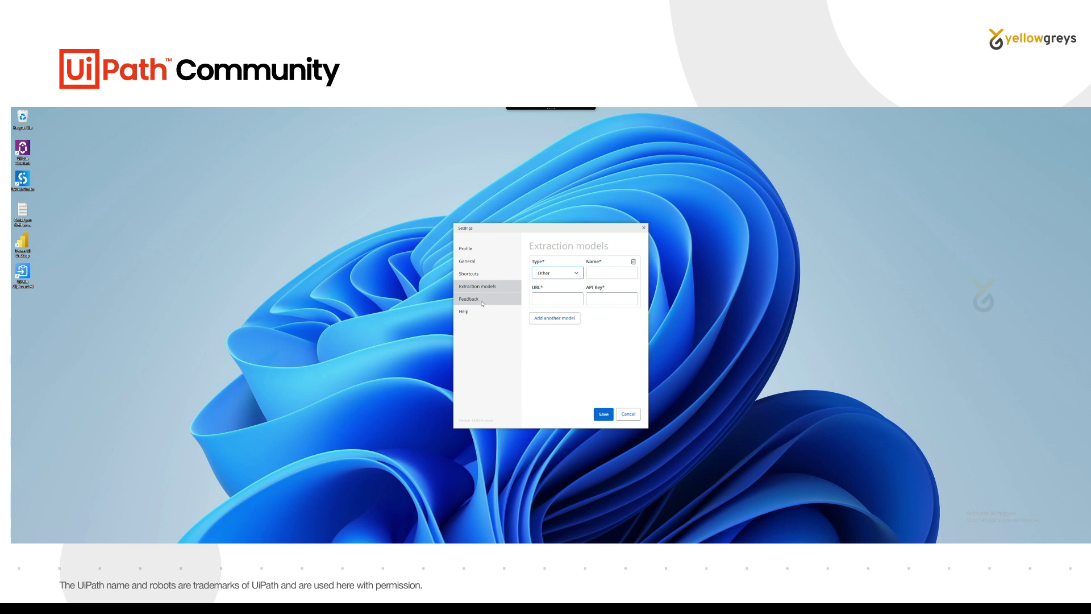
click(506, 300)
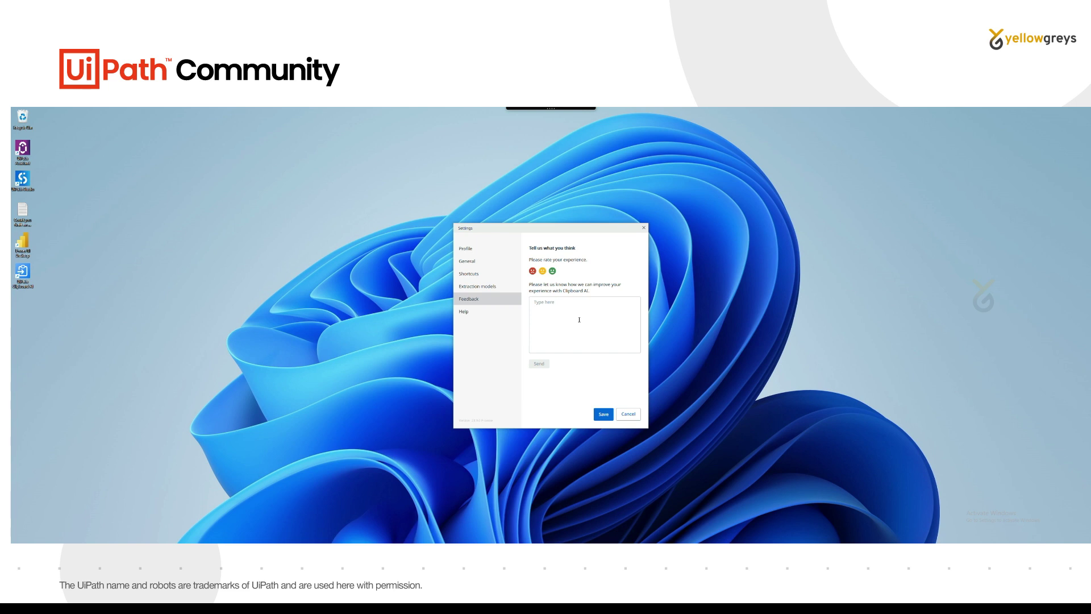
click(475, 314)
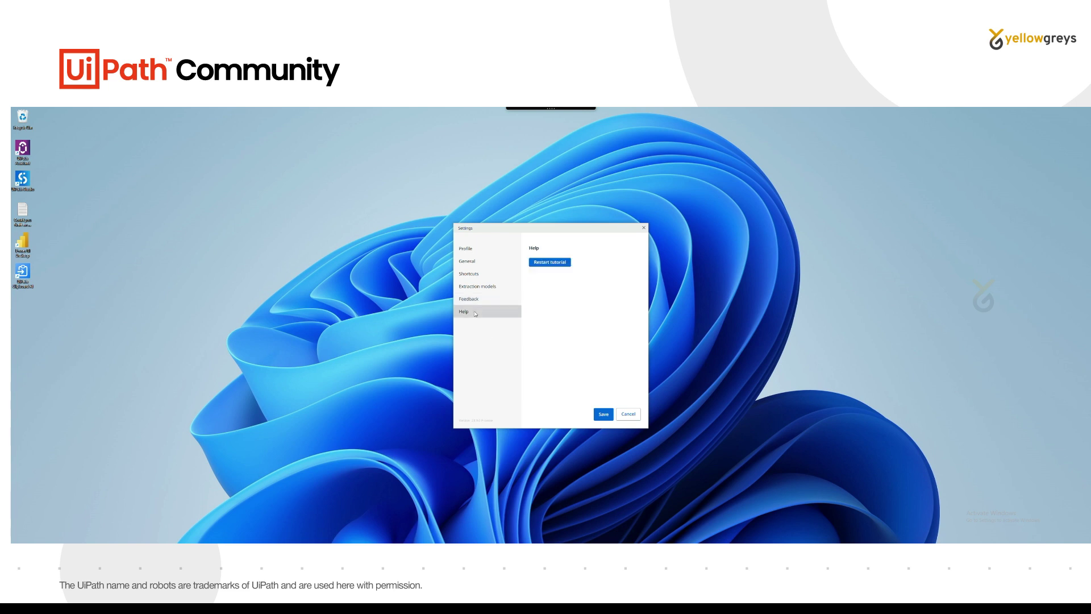
Sign in to the UiPath account from the profile settings, let the browser open UiPath Clipboard AI, and save the settings.
click(464, 245)
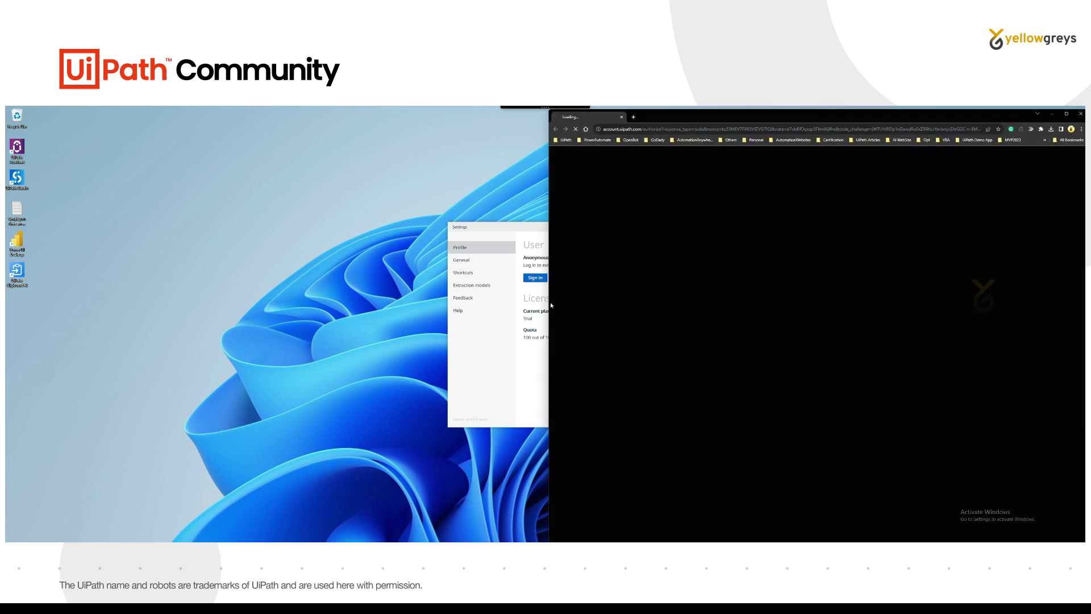
click(1067, 115)
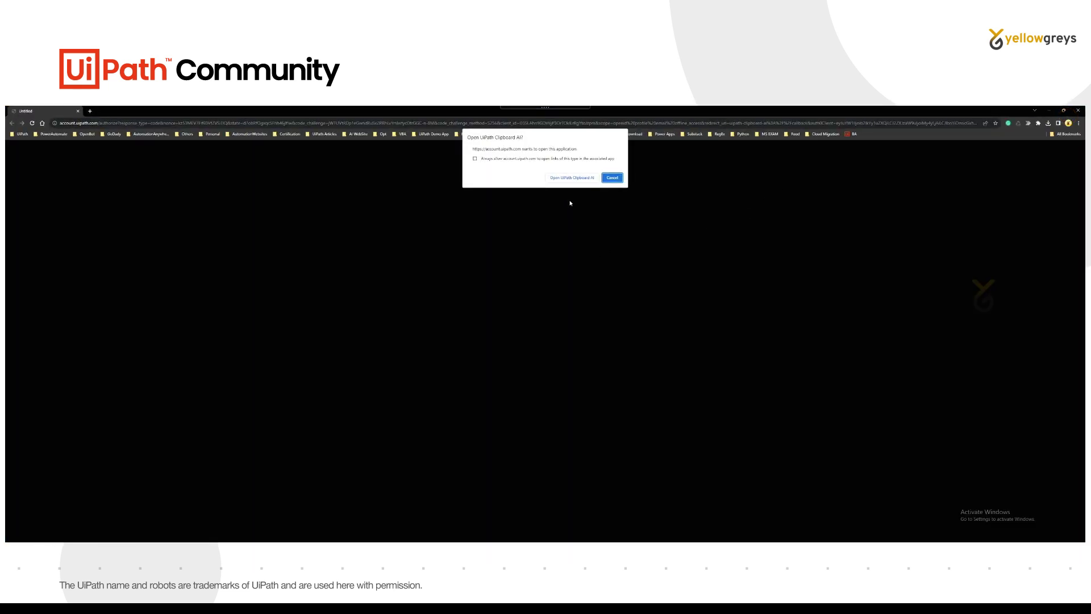
click(572, 178)
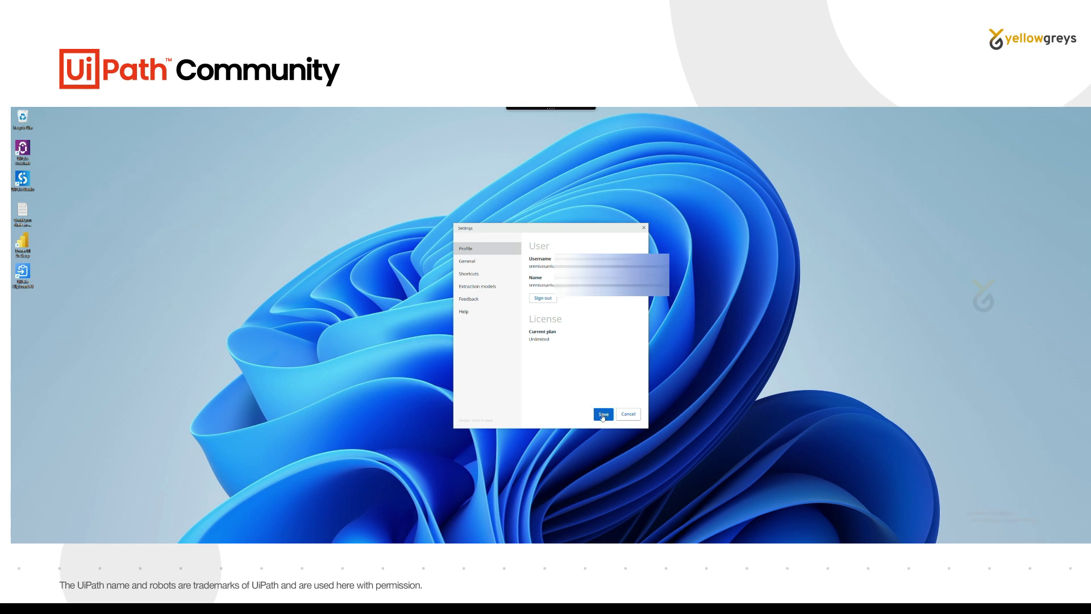
click(603, 415)
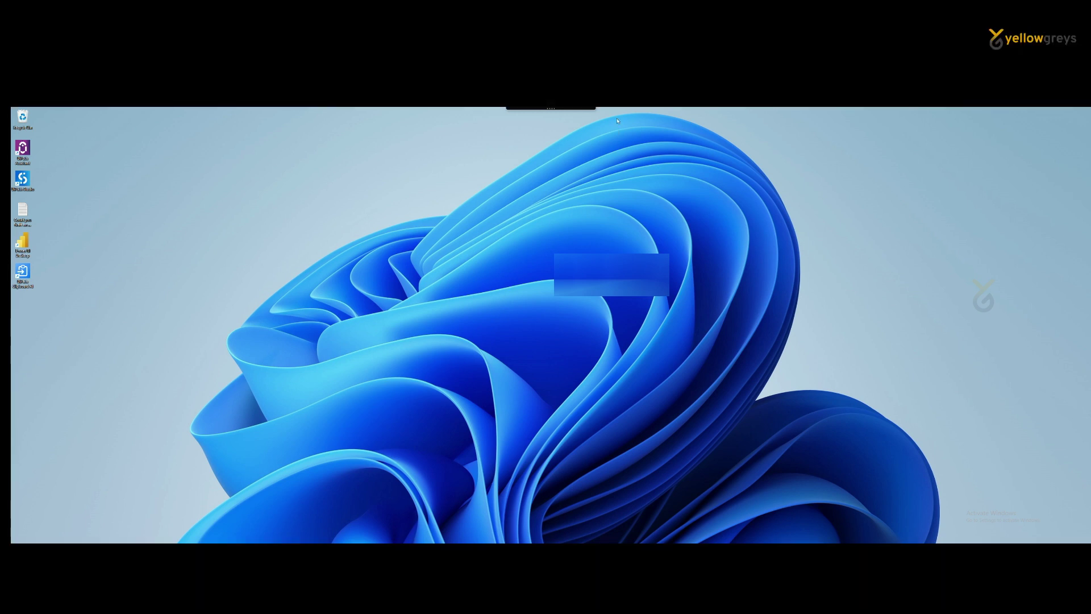
mouse_move(573, 110)
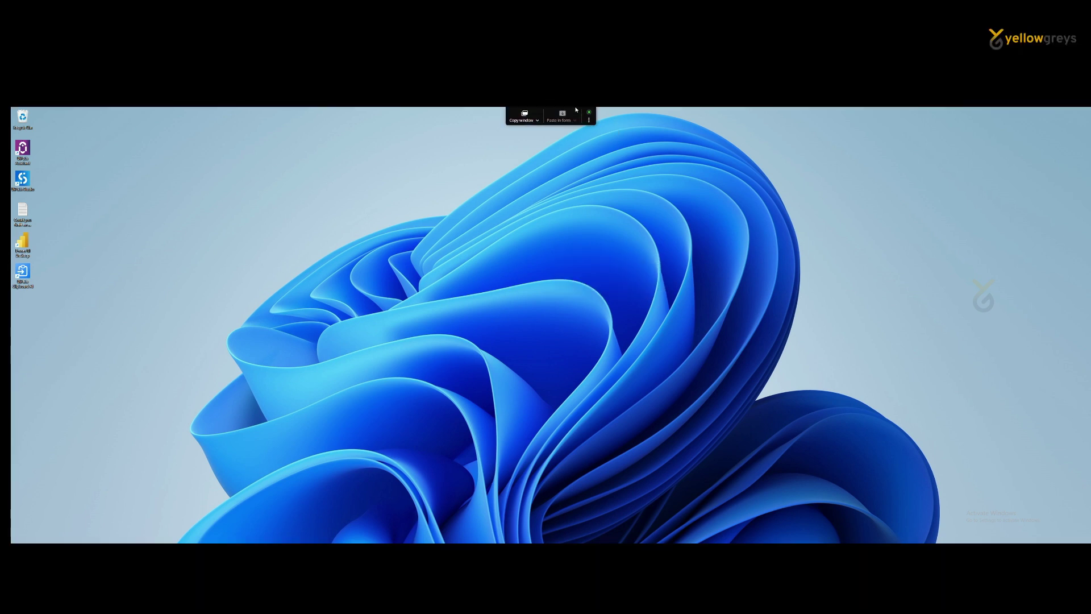